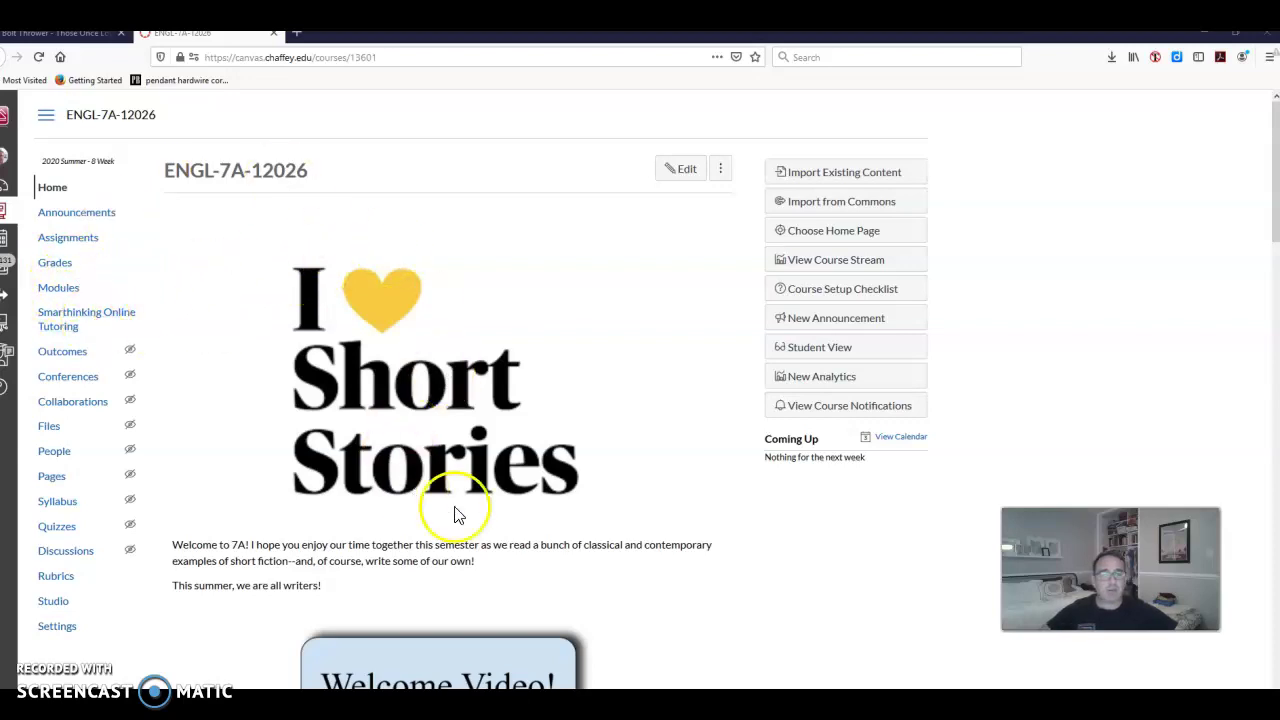
- From Modules, open Discussion 1.2 - Syllabus and scroll to its Perusall steps 2–5 and load button
{"action": "left_click", "coordinate": [57, 289]}
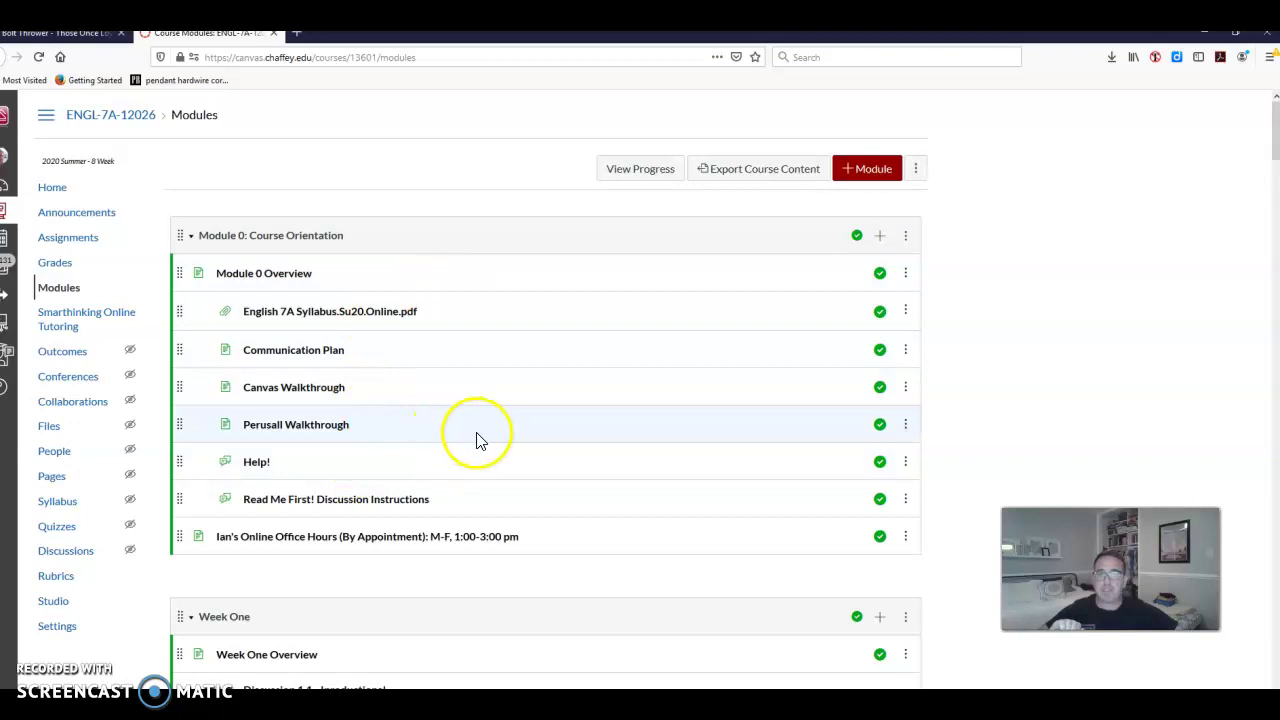
{"action": "scroll", "coordinate": [476, 438], "scroll_direction": "down", "scroll_amount": 3}
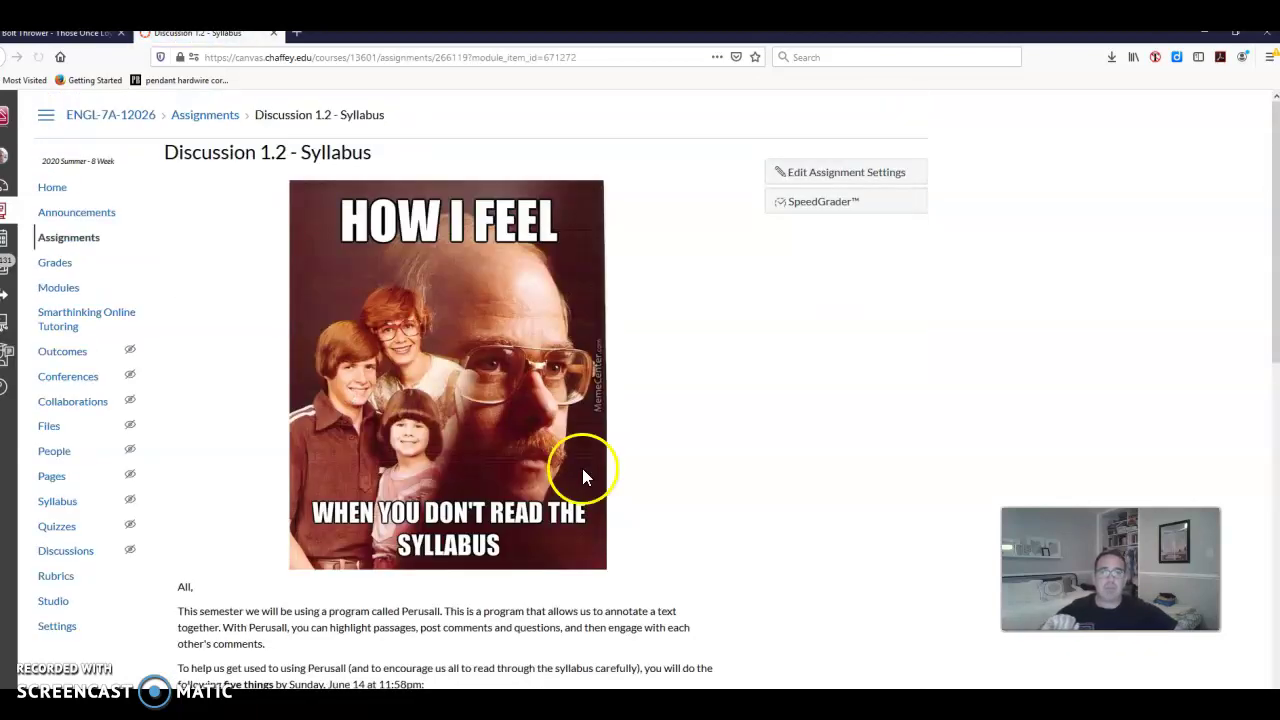
{"action": "scroll", "coordinate": [673, 390], "scroll_direction": "down", "scroll_amount": 2}
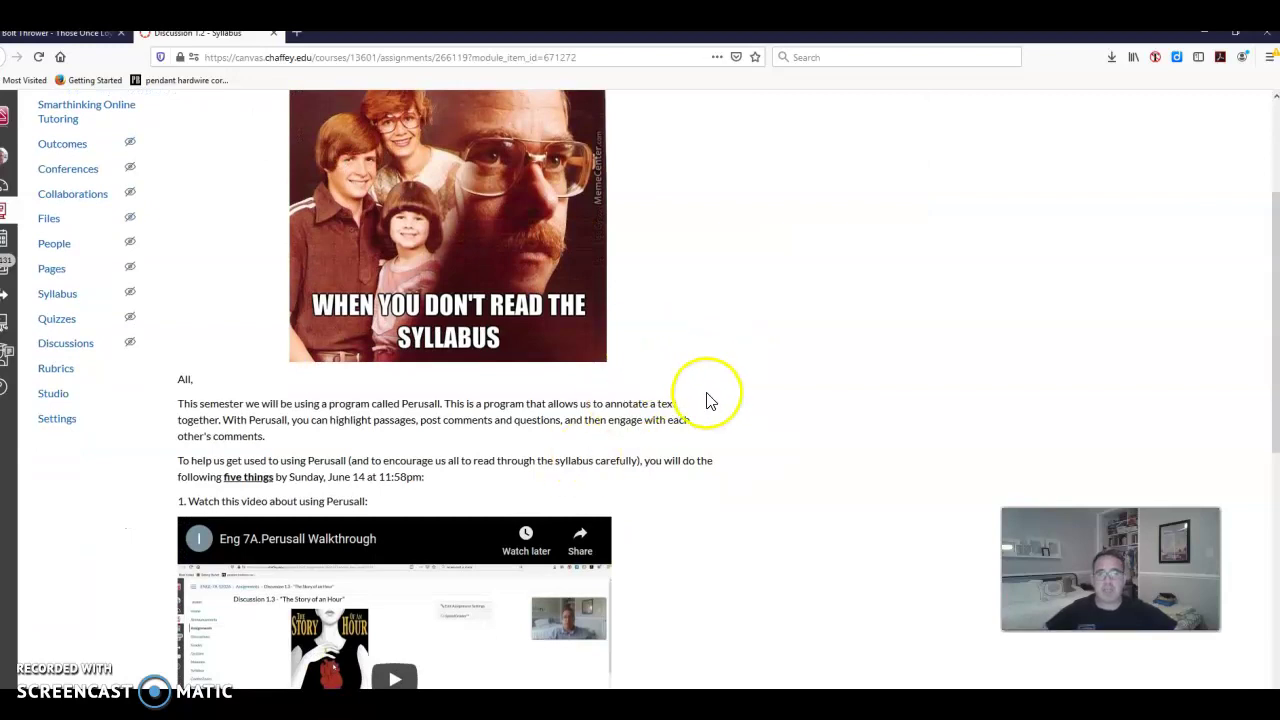
{"action": "scroll", "coordinate": [380, 452], "scroll_direction": "down", "scroll_amount": 4}
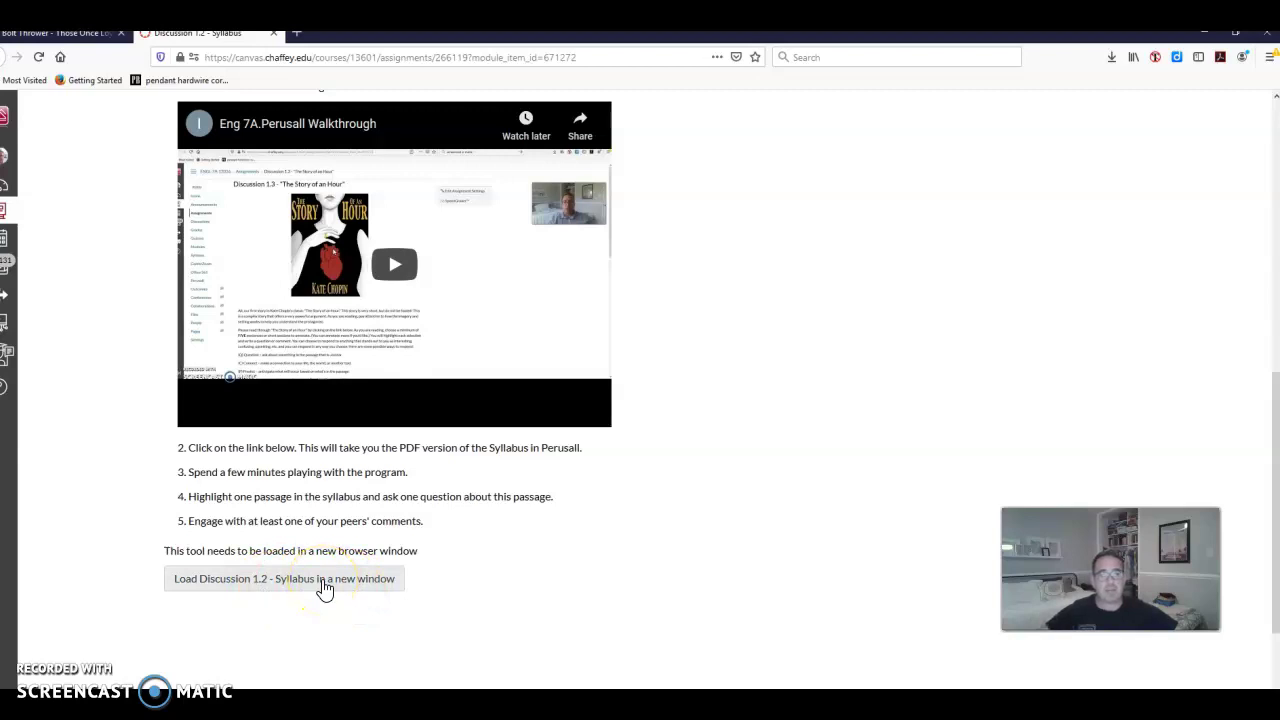
- Load the English 7A syllabus in Perusall and show its Creative Writing: Short Fiction cover page
{"action": "left_click", "coordinate": [325, 588]}
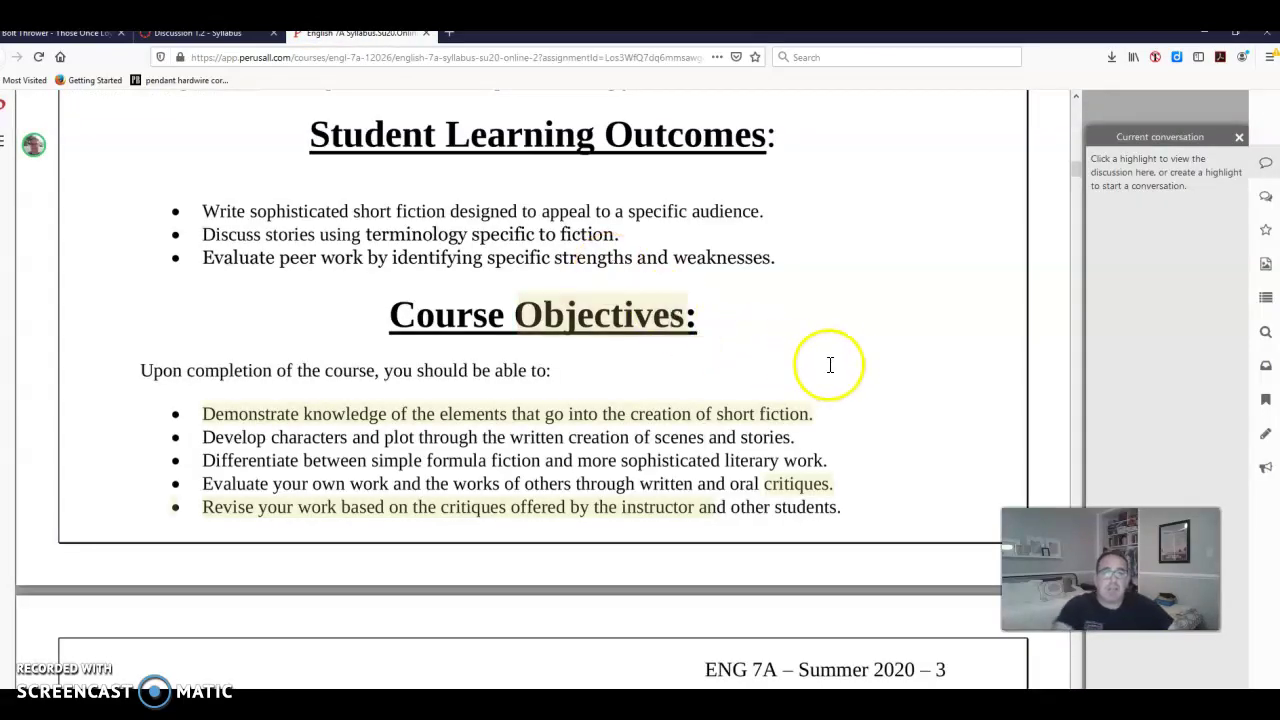
{"action": "scroll", "coordinate": [798, 358], "scroll_direction": "up", "scroll_amount": 10}
{"action": "scroll", "coordinate": [851, 372], "scroll_direction": "up", "scroll_amount": 5}
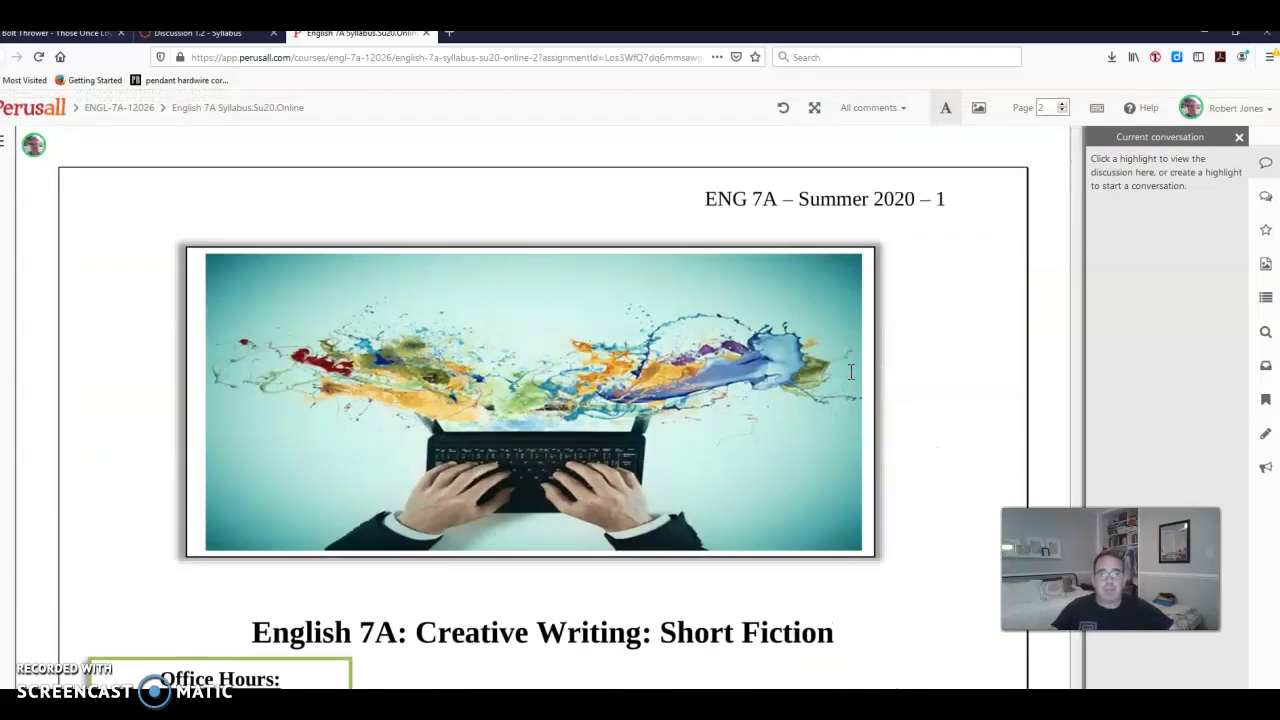
{"action": "scroll", "coordinate": [977, 294], "scroll_direction": "down", "scroll_amount": 2}
{"action": "scroll", "coordinate": [979, 296], "scroll_direction": "up", "scroll_amount": 2}
{"action": "scroll", "coordinate": [974, 353], "scroll_direction": "down", "scroll_amount": 2}
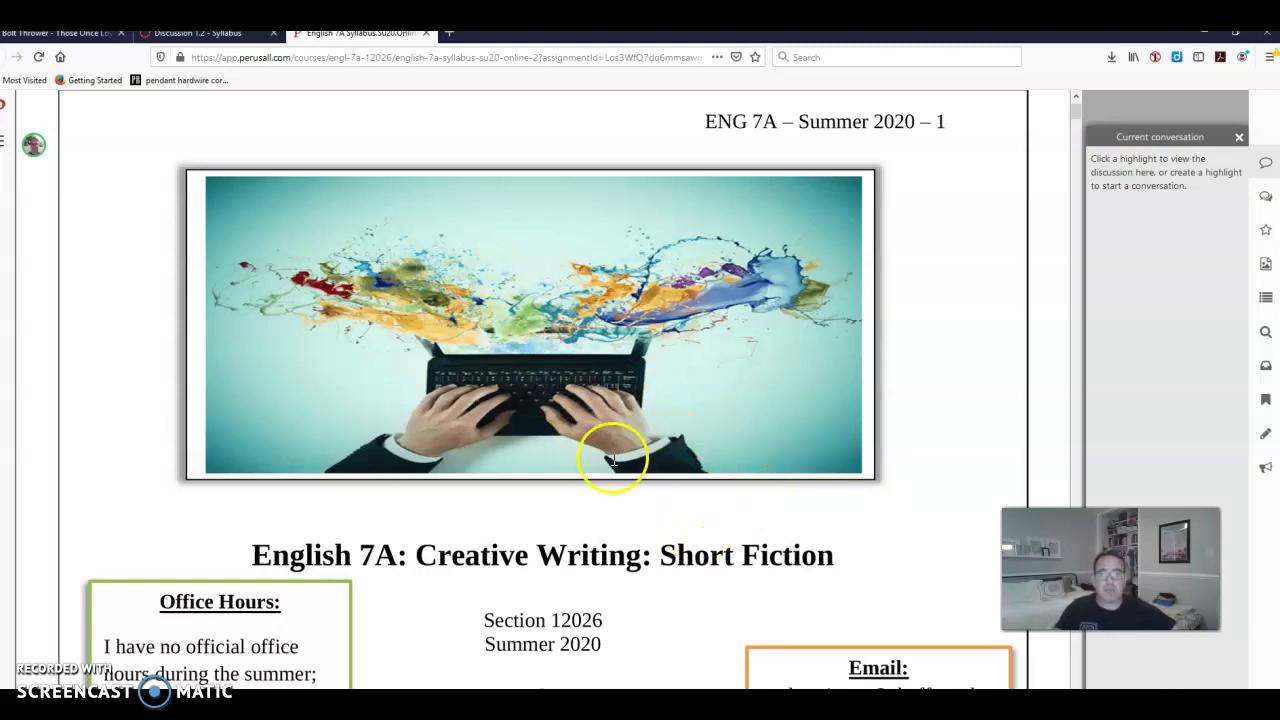
{"action": "scroll", "coordinate": [560, 500], "scroll_direction": "down", "scroll_amount": 1}
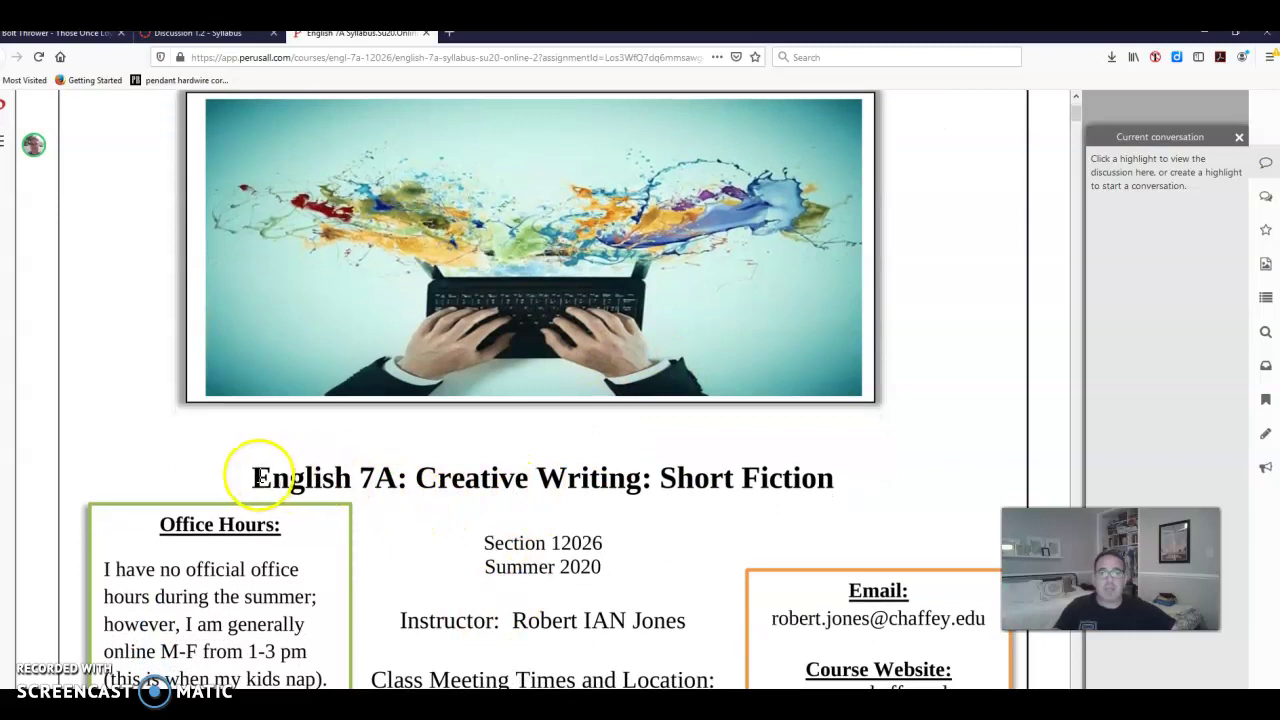
- Highlight the page 1 course title and post the question 'Why just short fiction?'
{"action": "left_click_drag", "start_coordinate": [254, 480], "coordinate": [831, 497]}
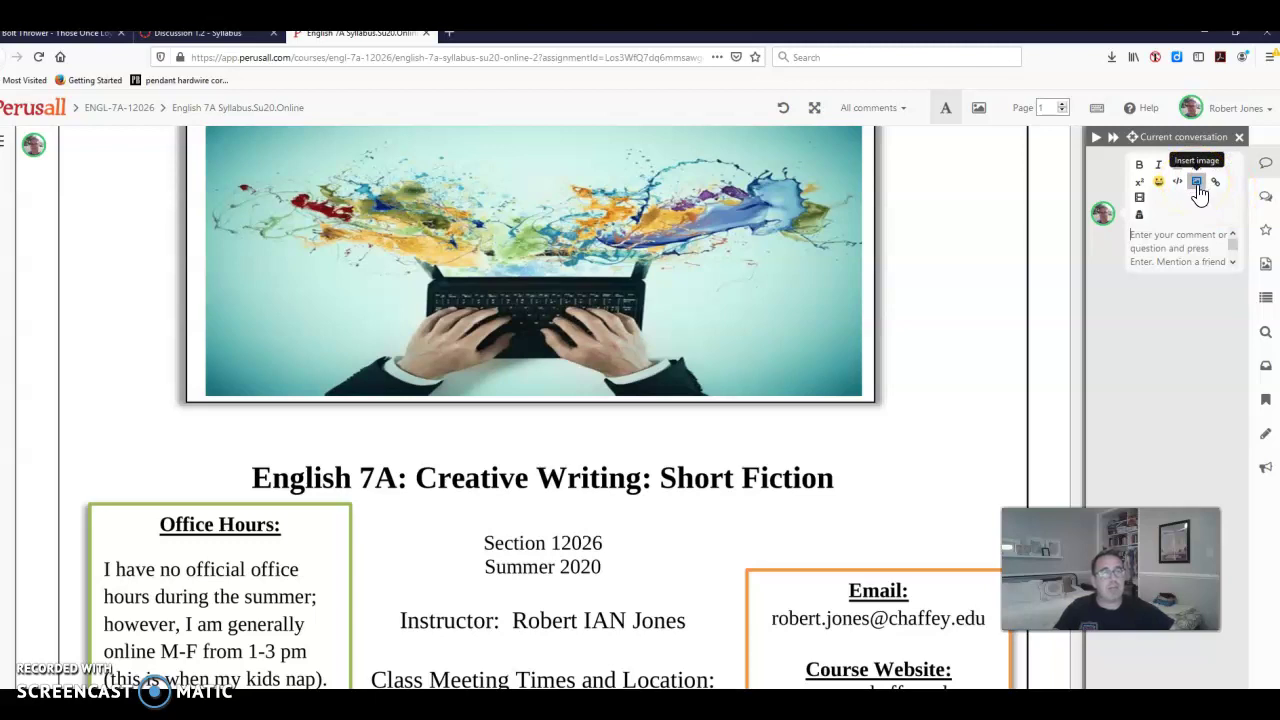
{"action": "left_click", "coordinate": [1149, 297]}
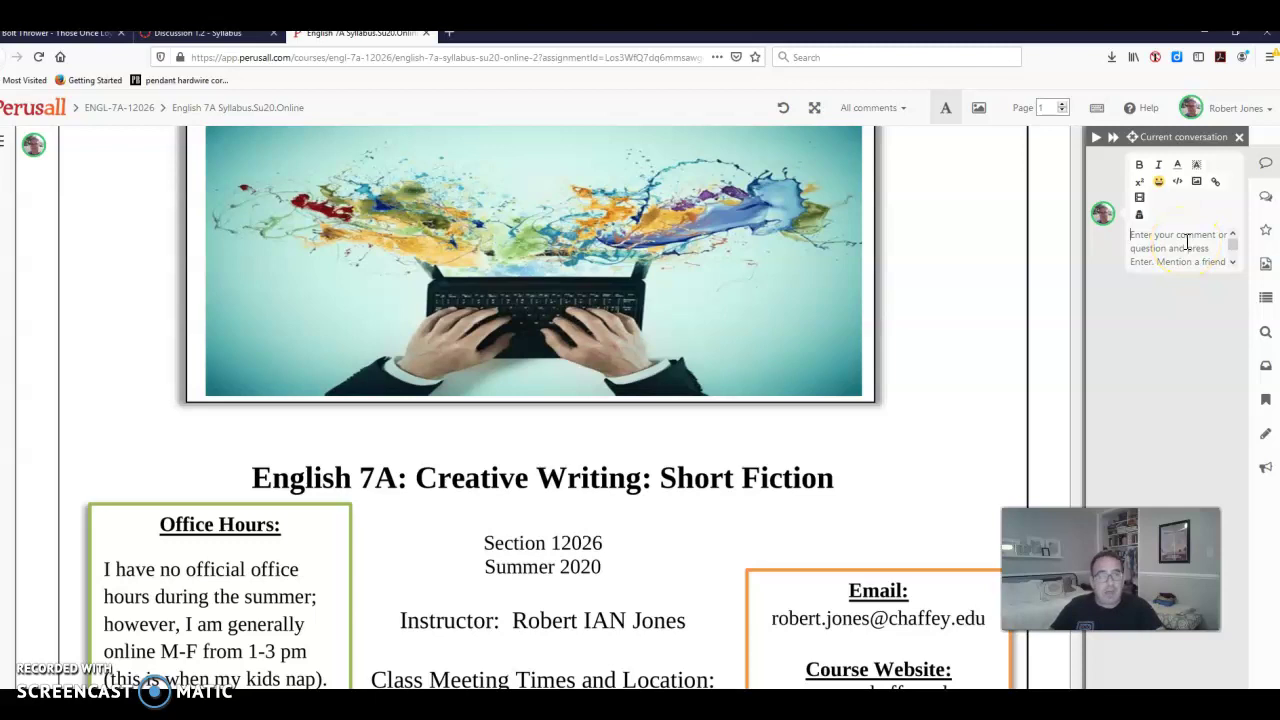
{"action": "type", "text": "W"}
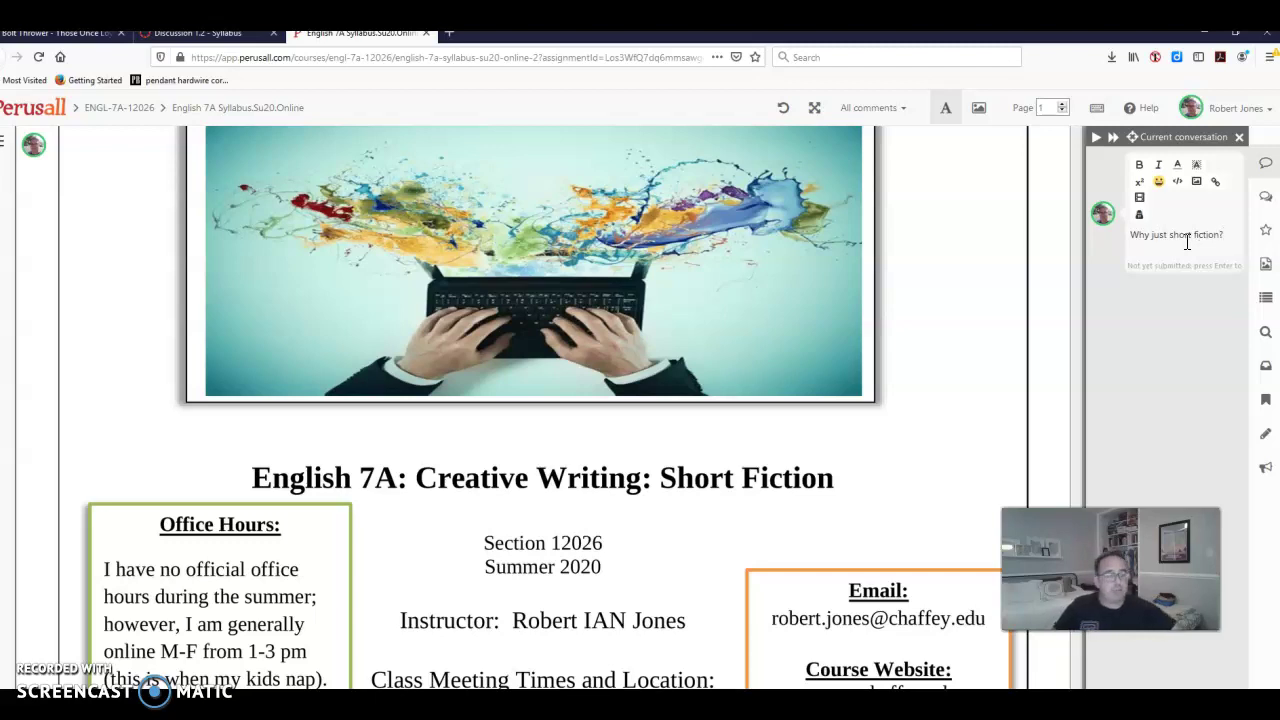
{"action": "key", "text": "Return"}
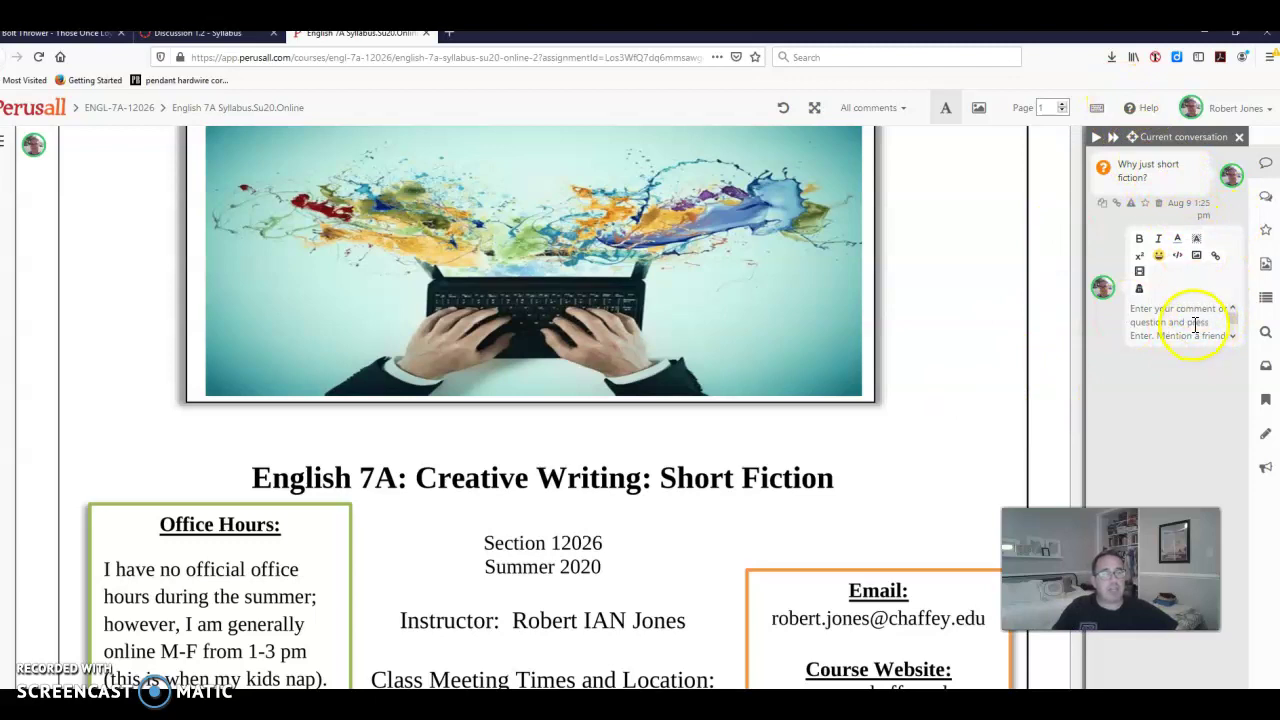
- Reply 'I love this title!' beneath the question in the title's thread
{"action": "type", "text": "I love this title!"}
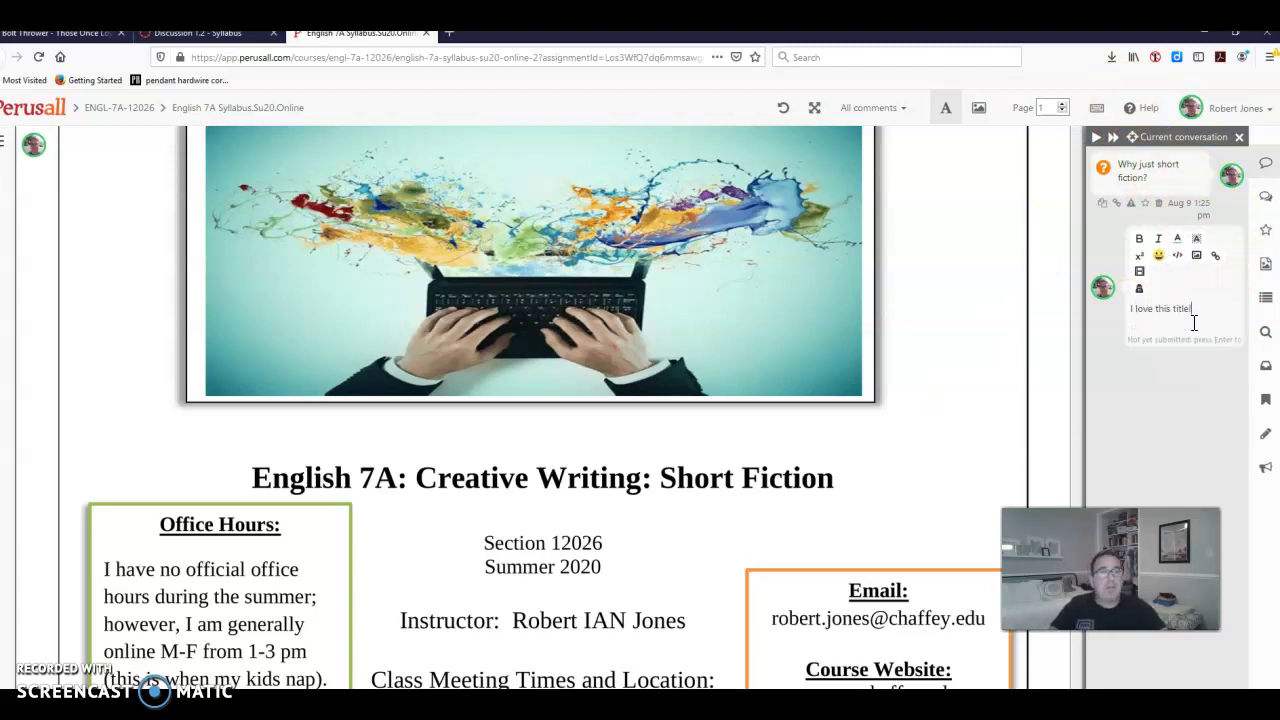
{"action": "key", "text": "Return"}
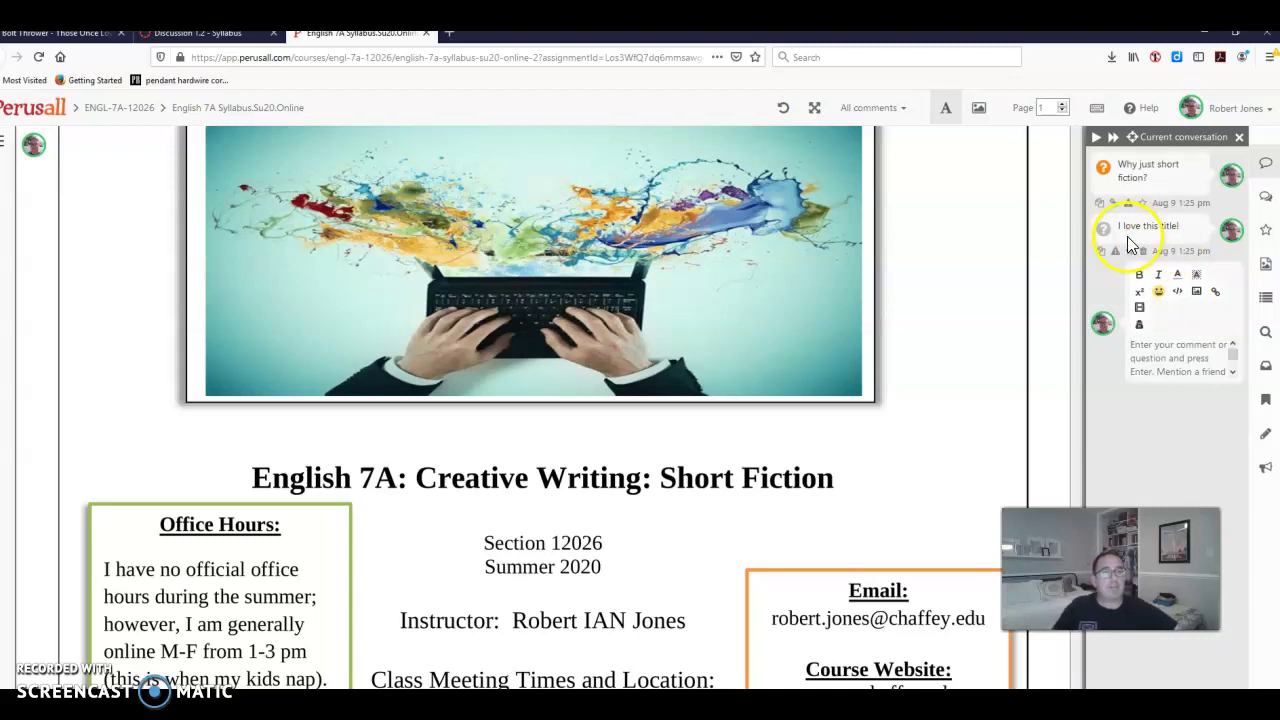
- Close the course title's conversation thread
{"action": "left_click", "coordinate": [943, 378]}
{"action": "scroll", "coordinate": [563, 543], "scroll_direction": "down", "scroll_amount": 3}
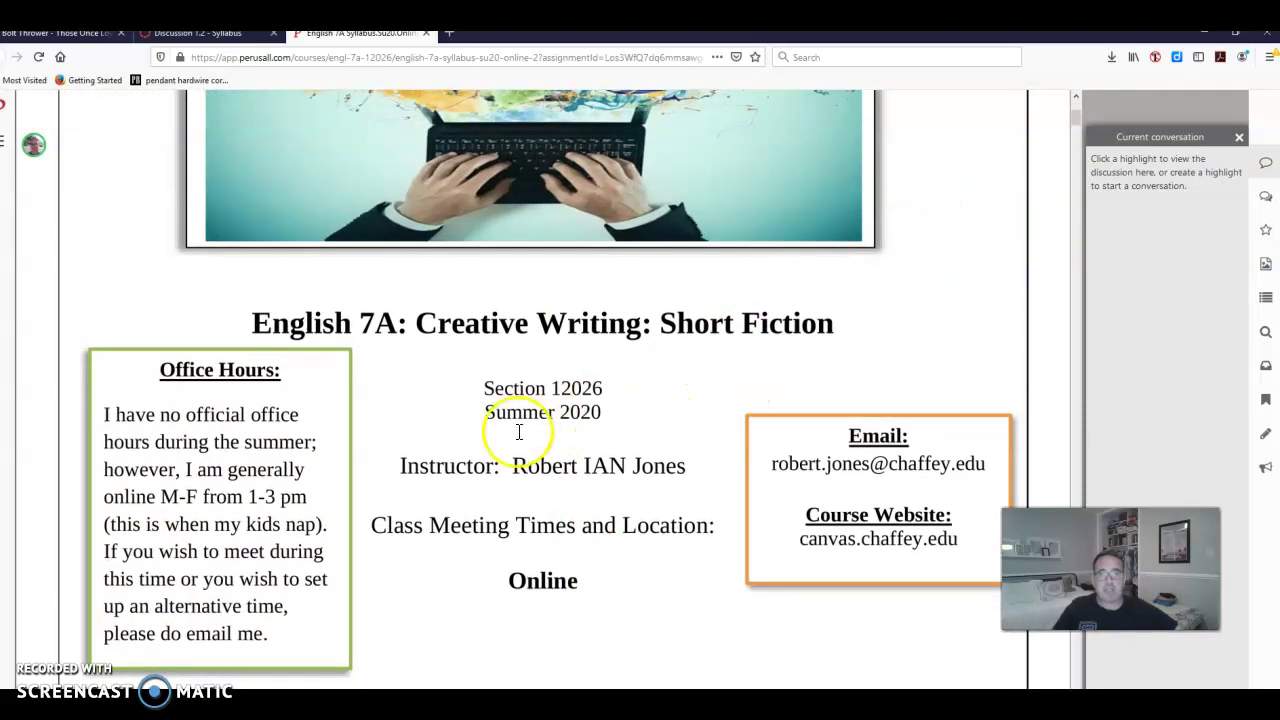
{"action": "scroll", "coordinate": [860, 350], "scroll_direction": "down", "scroll_amount": 5}
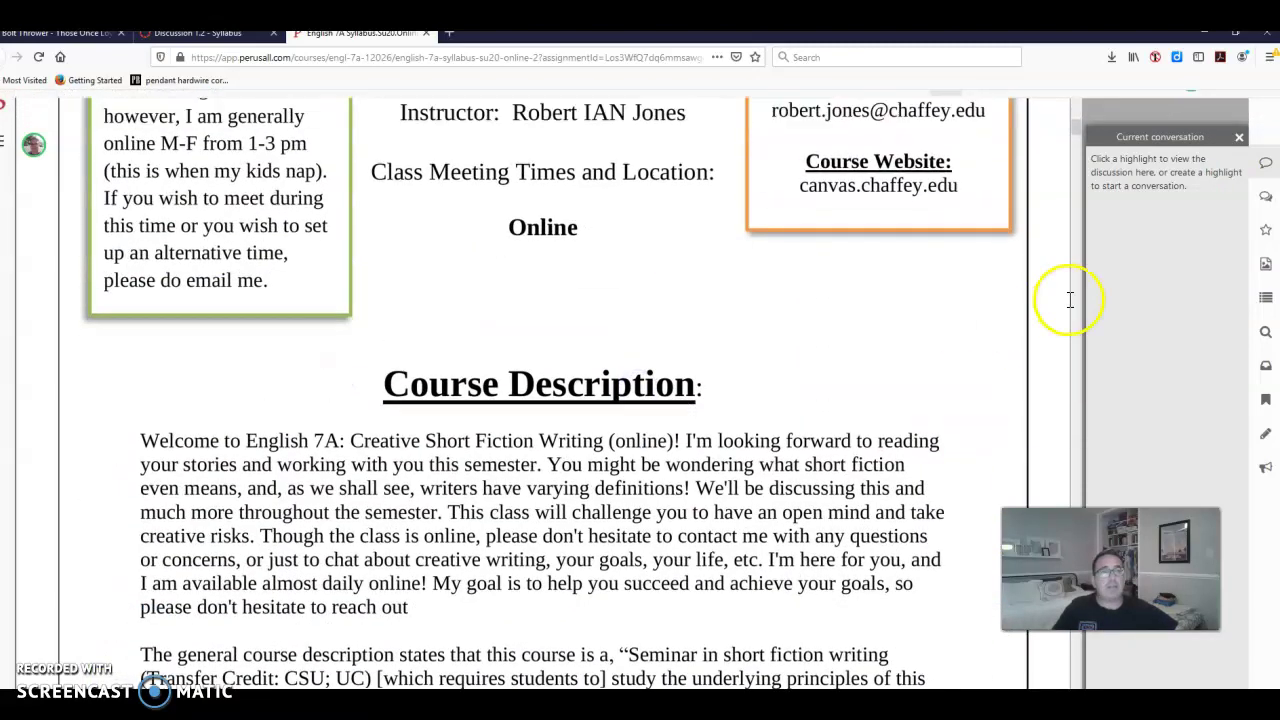
{"action": "scroll", "coordinate": [1063, 294], "scroll_direction": "up", "scroll_amount": 4}
- Collapse the conversation sidebar and scroll the full-width syllabus to page 2
{"action": "left_click", "coordinate": [1240, 138]}
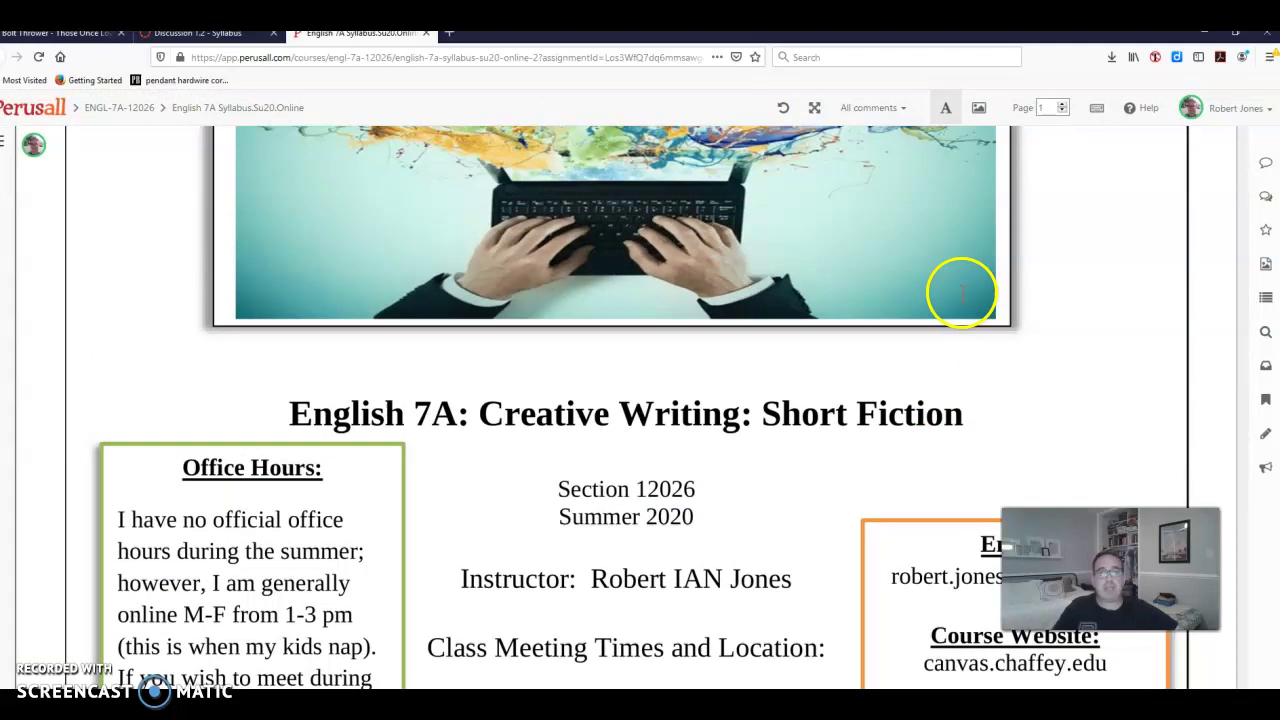
{"action": "left_click", "coordinate": [886, 468]}
{"action": "scroll", "coordinate": [794, 505], "scroll_direction": "down", "scroll_amount": 10}
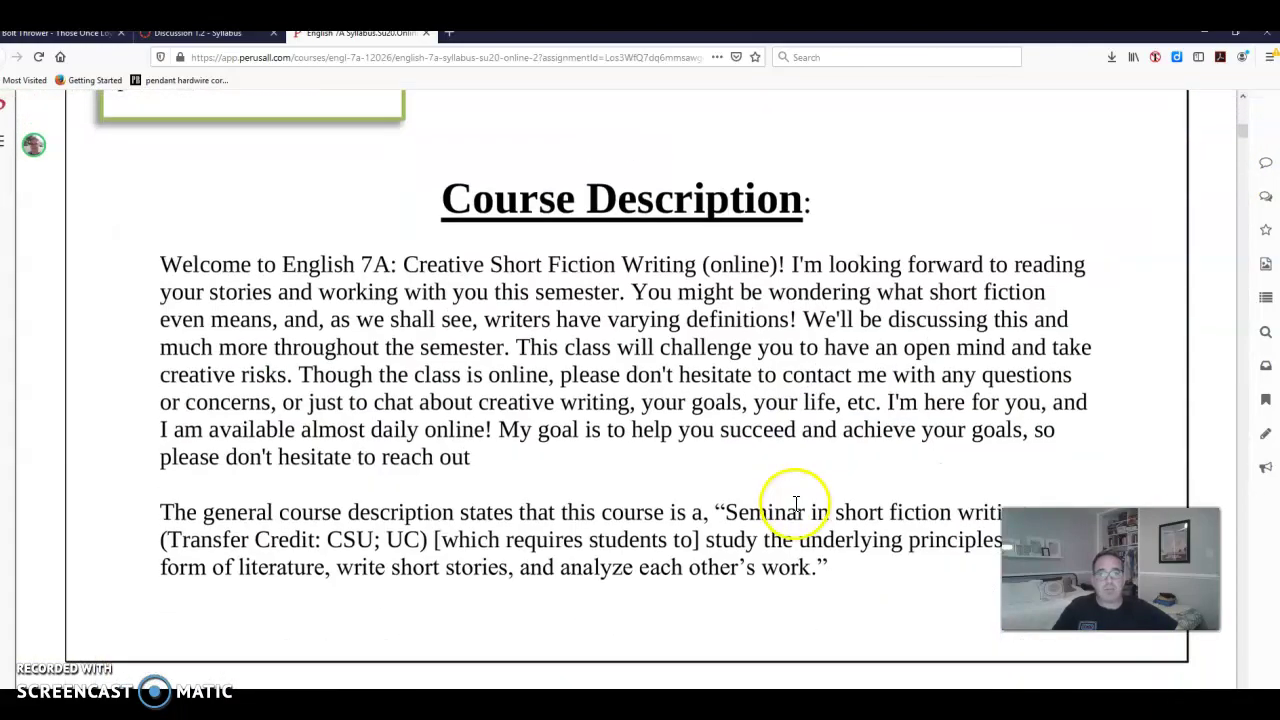
{"action": "scroll", "coordinate": [667, 400], "scroll_direction": "down", "scroll_amount": 10}
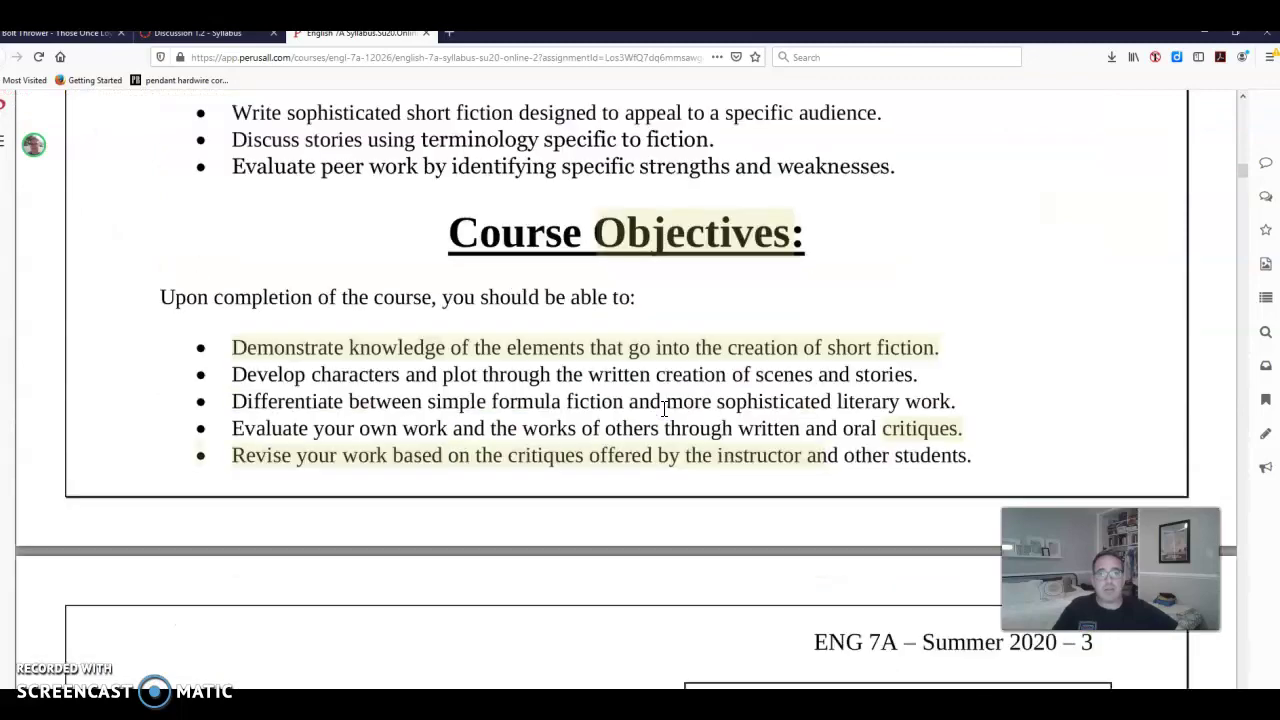
{"action": "scroll", "coordinate": [663, 405], "scroll_direction": "up", "scroll_amount": 4}
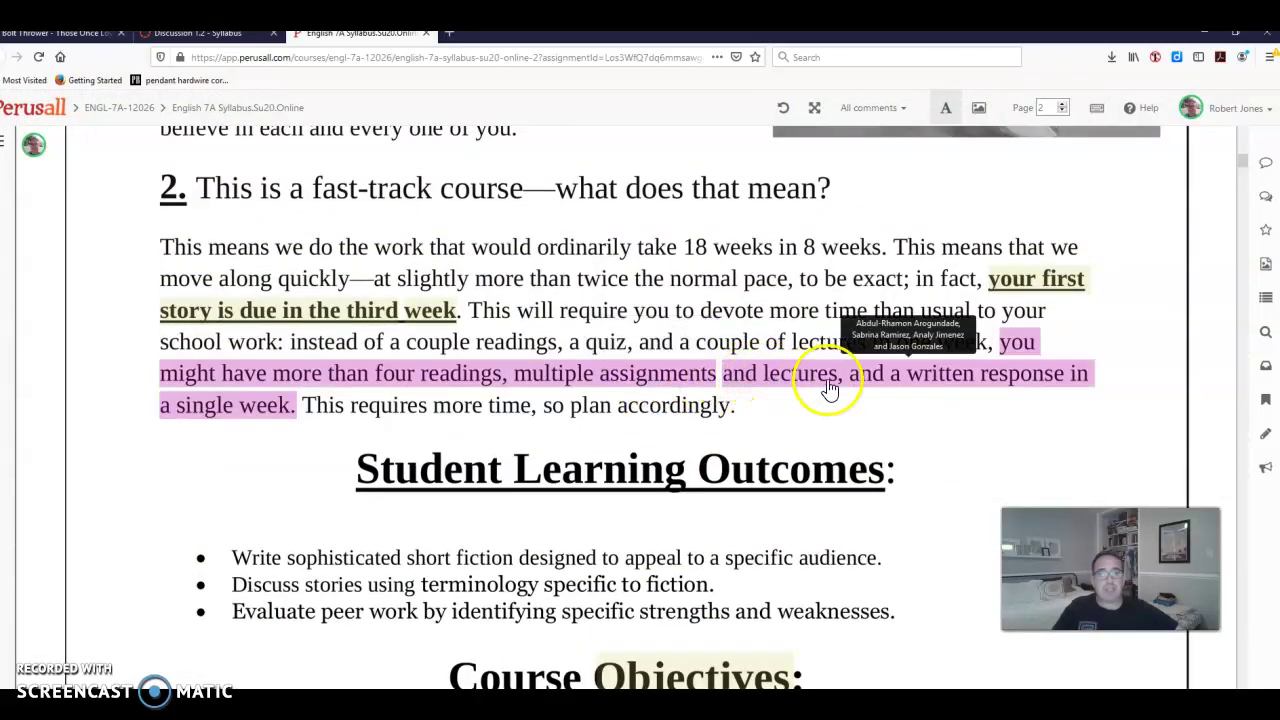
{"action": "scroll", "coordinate": [771, 320], "scroll_direction": "up", "scroll_amount": 15}
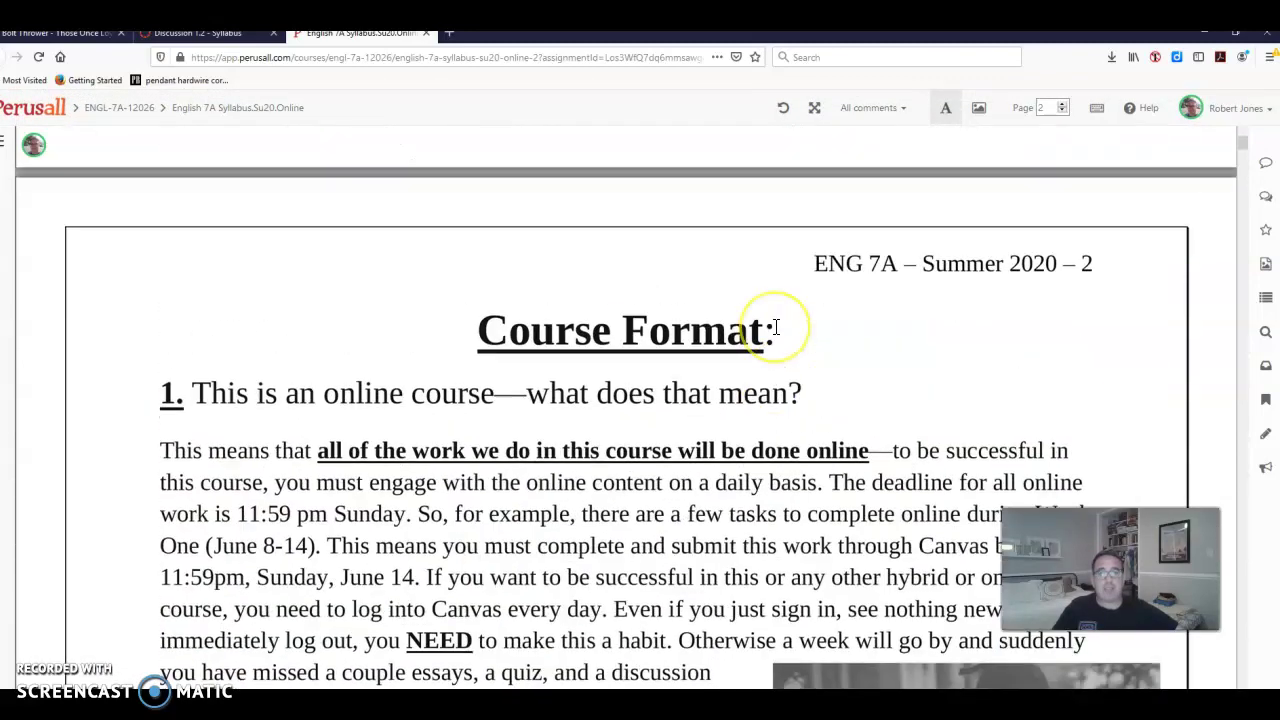
{"action": "scroll", "coordinate": [686, 606], "scroll_direction": "down", "scroll_amount": 10}
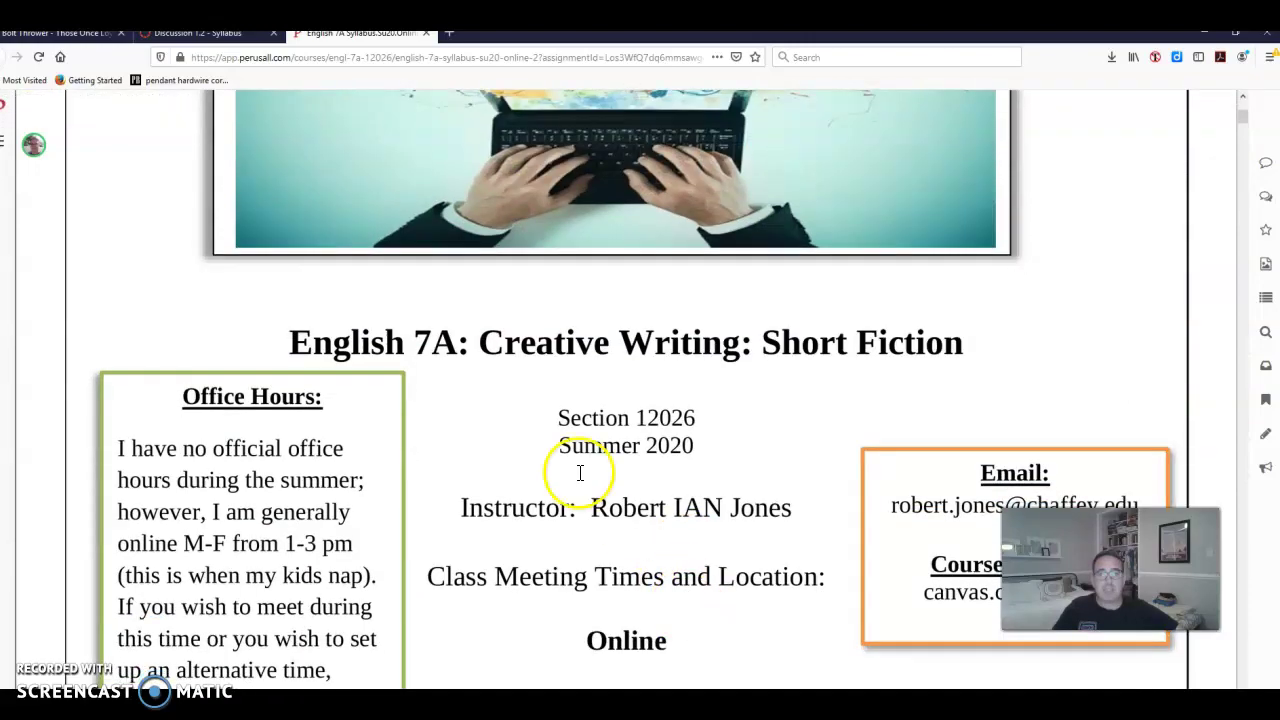
{"action": "scroll", "coordinate": [517, 428], "scroll_direction": "down", "scroll_amount": 8}
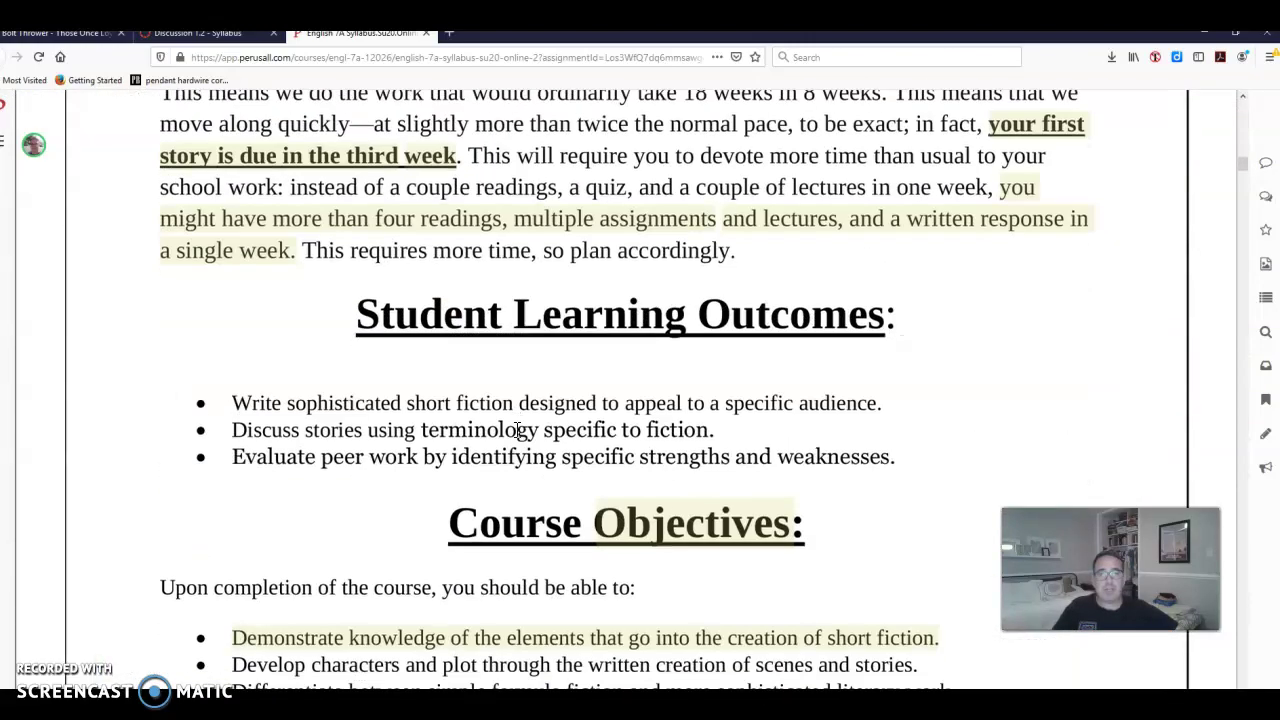
{"action": "scroll", "coordinate": [366, 305], "scroll_direction": "up", "scroll_amount": 1}
- Open the three-comment thread on 'your first story is due in the third week'
{"action": "left_click", "coordinate": [366, 305]}
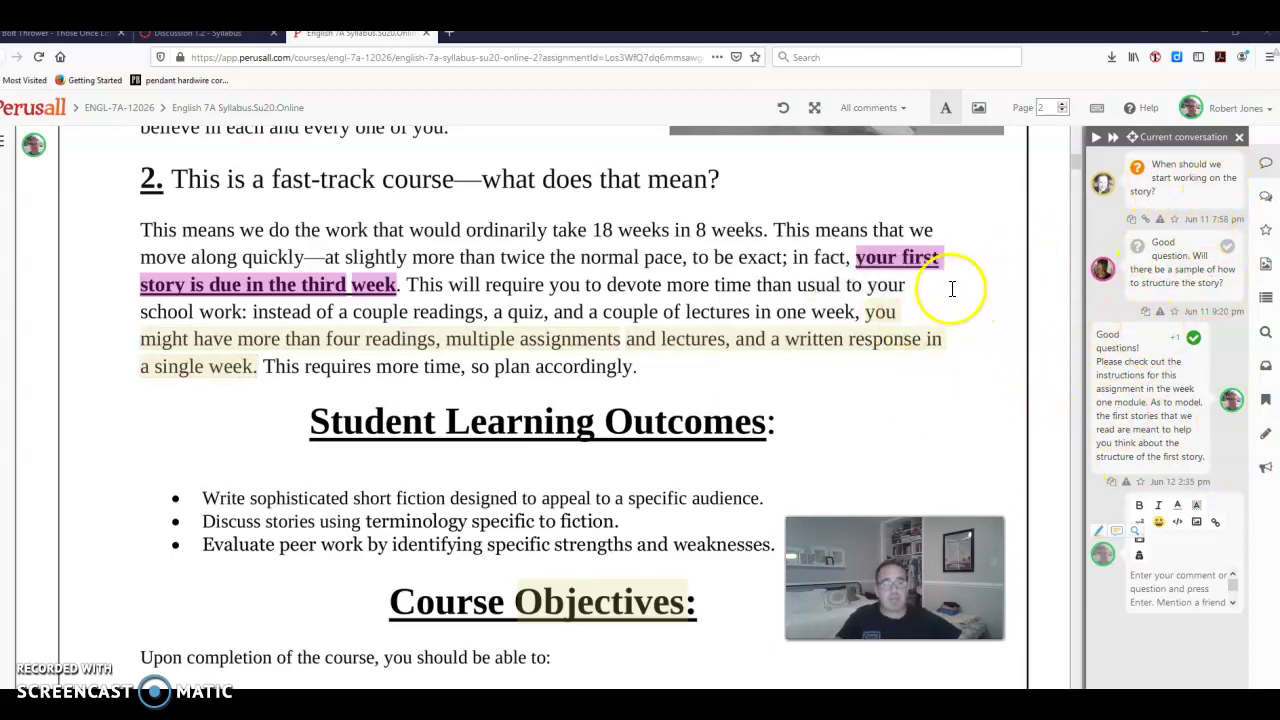
{"action": "left_click", "coordinate": [880, 270]}
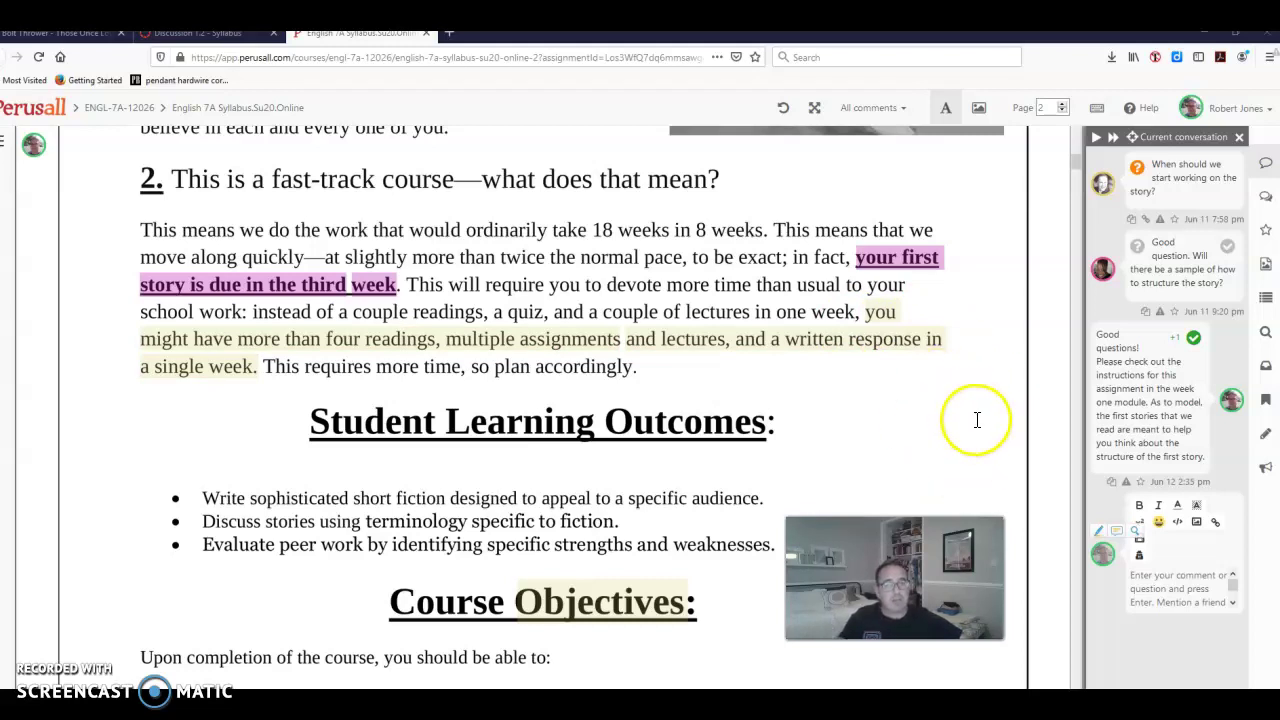
{"action": "scroll", "coordinate": [978, 401], "scroll_direction": "up", "scroll_amount": 15}
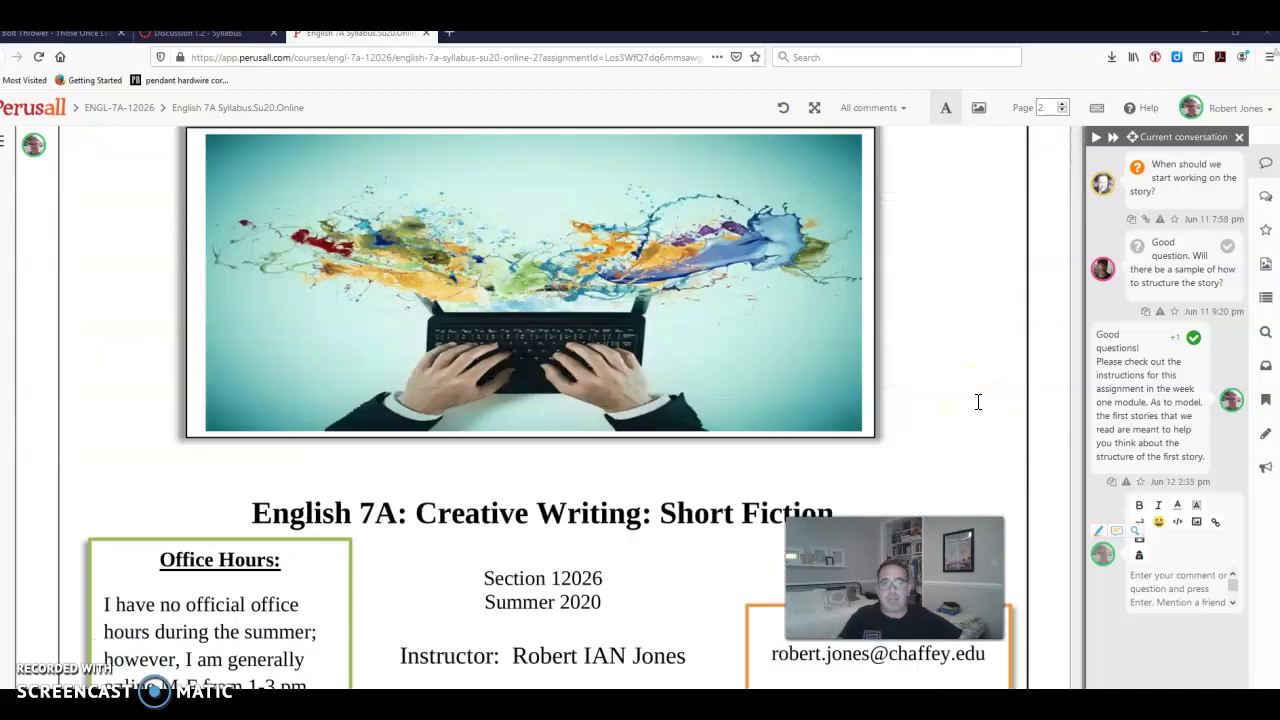
{"action": "scroll", "coordinate": [978, 401], "scroll_direction": "down", "scroll_amount": 5}
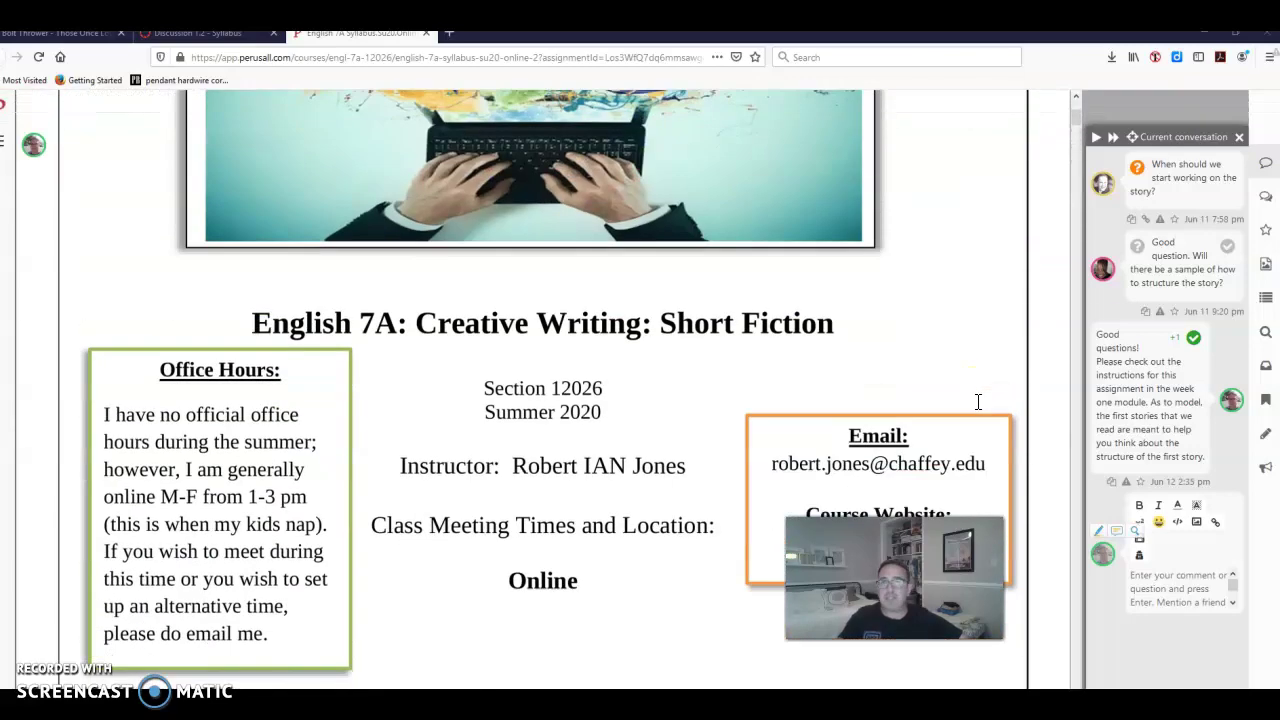
{"action": "scroll", "coordinate": [978, 401], "scroll_direction": "up", "scroll_amount": 5}
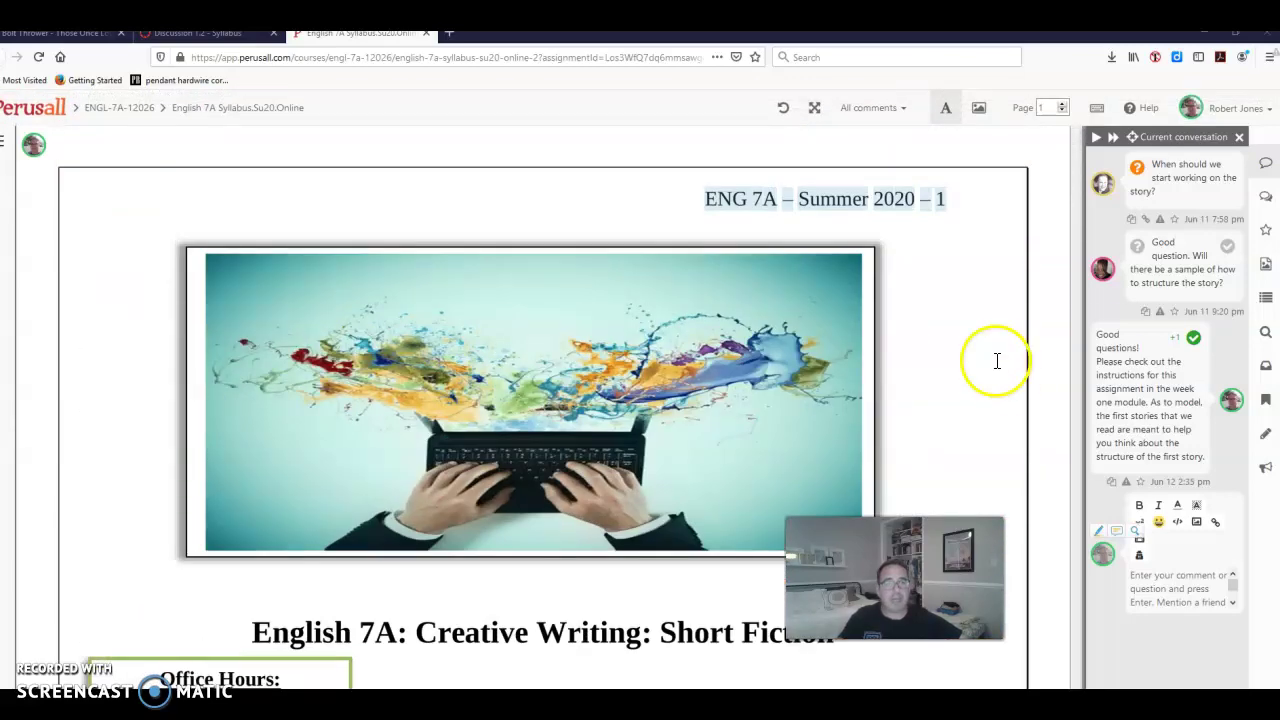